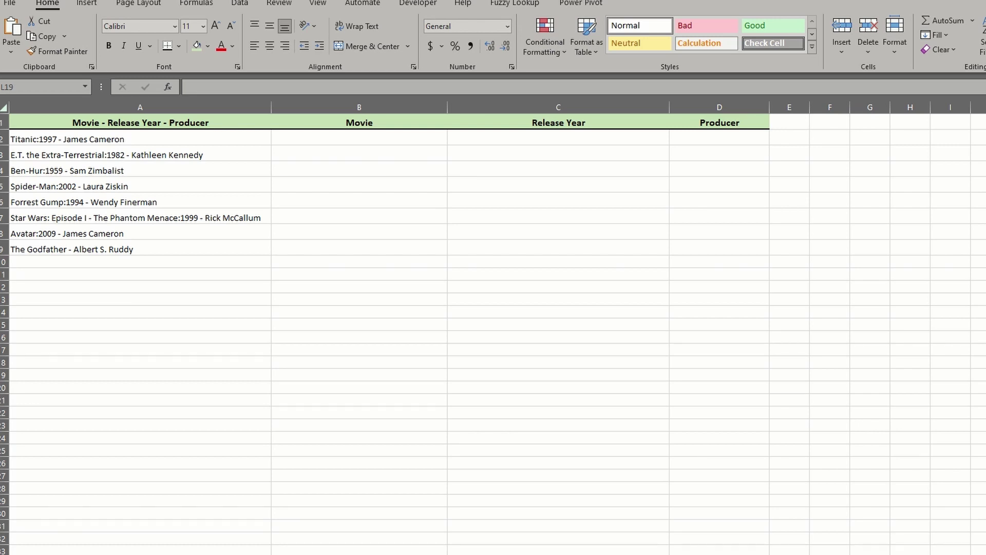
# Enter =TEXTBEFORE(A2,":") in B2 and fill it down through B9
pyautogui.click(346, 134)
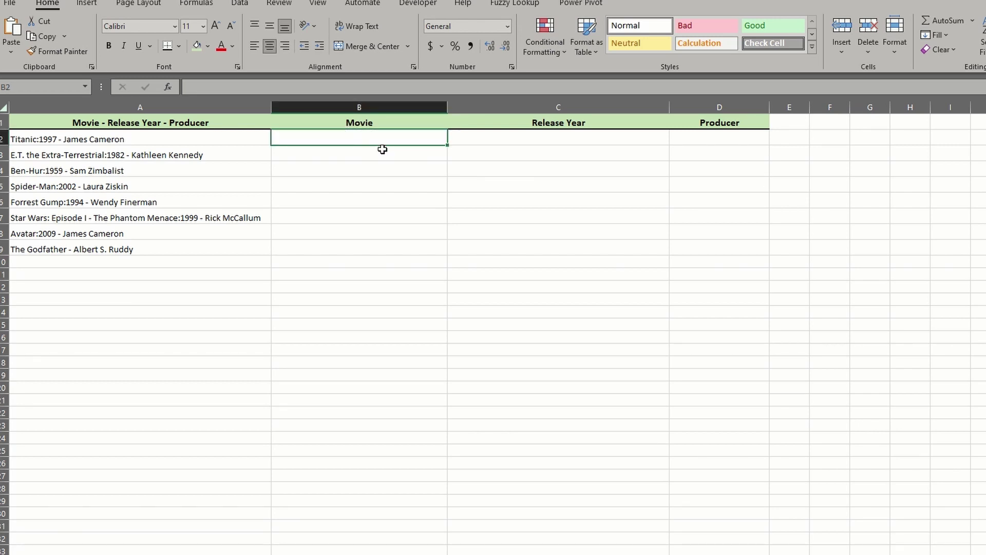
pyautogui.write('=TEXTBE')
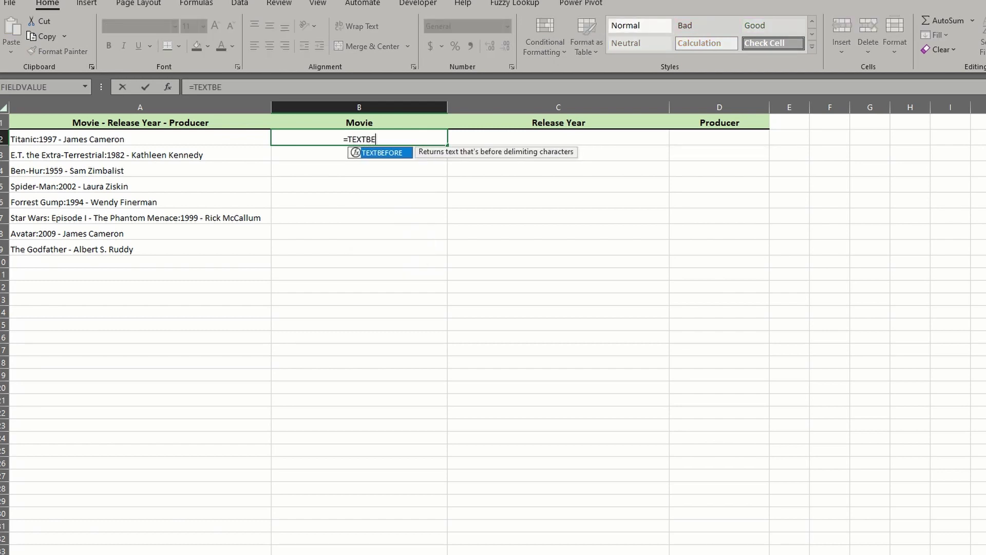
pyautogui.press('Tab')
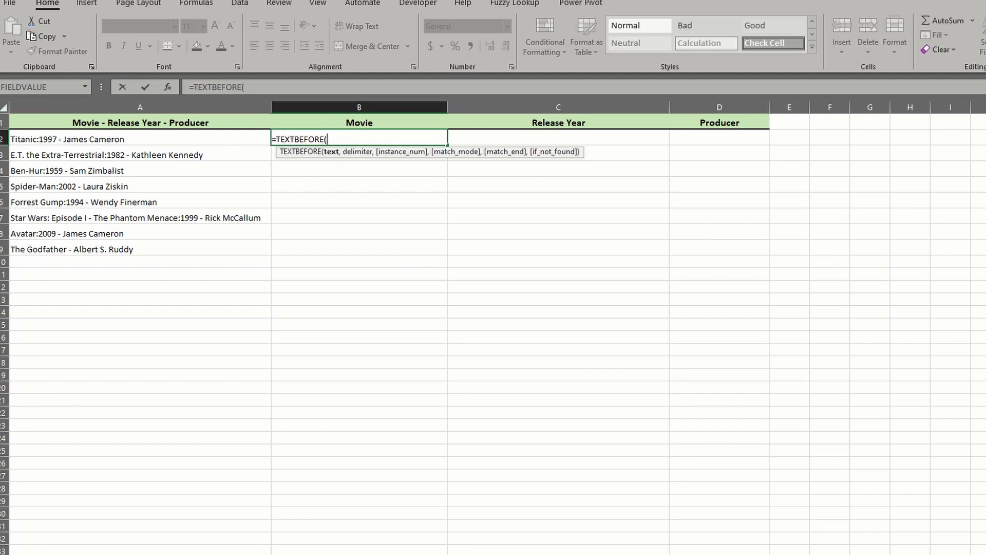
pyautogui.click(165, 138)
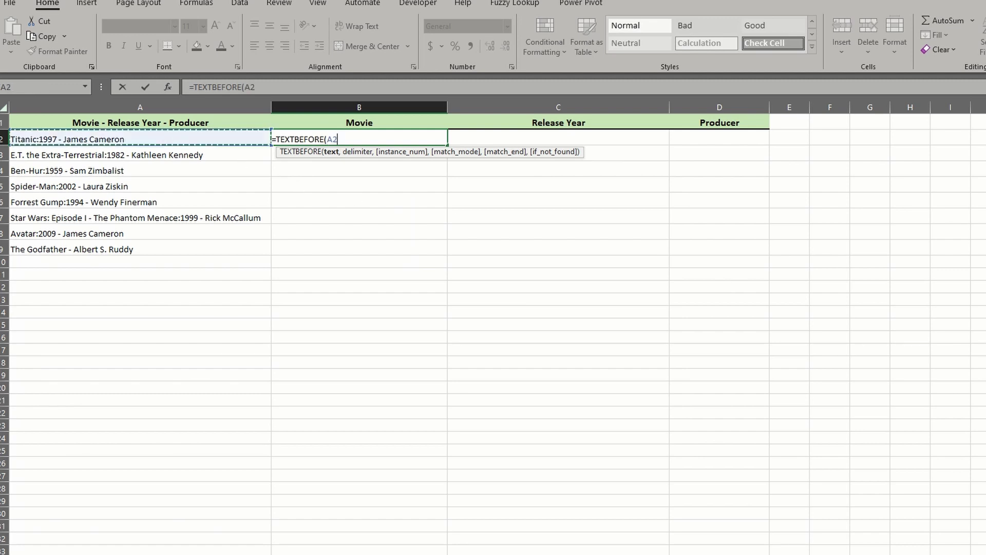
pyautogui.write(',')
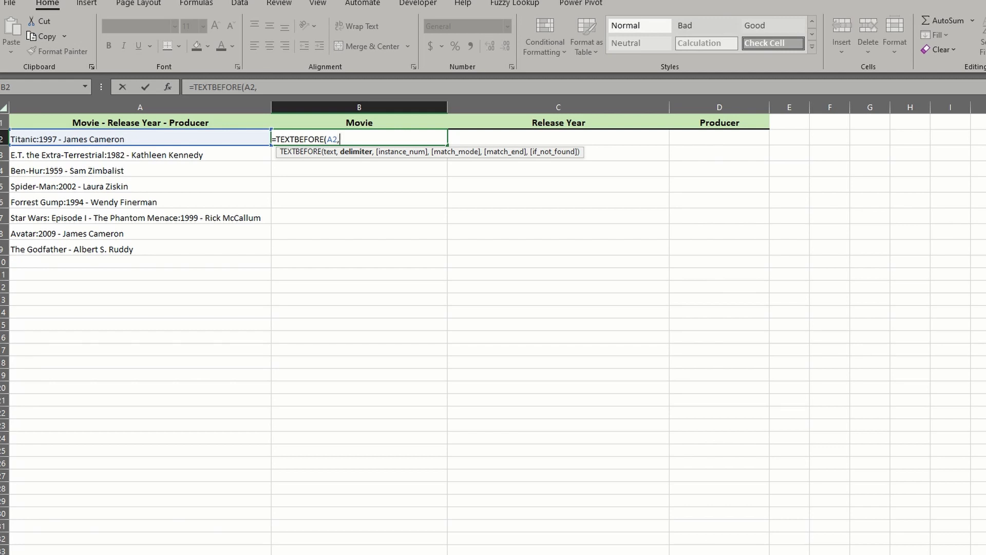
pyautogui.write('":"')
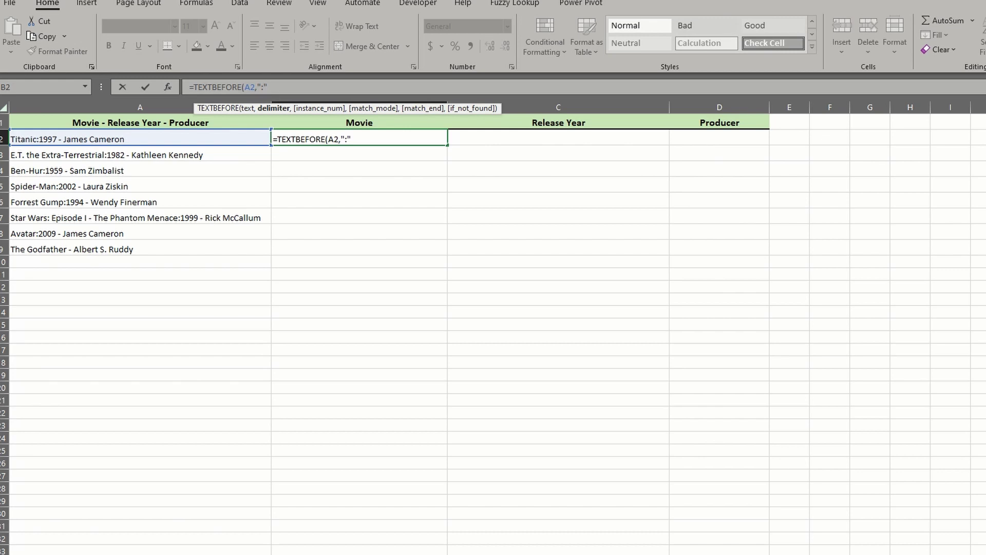
pyautogui.write(')')
pyautogui.press('Return')
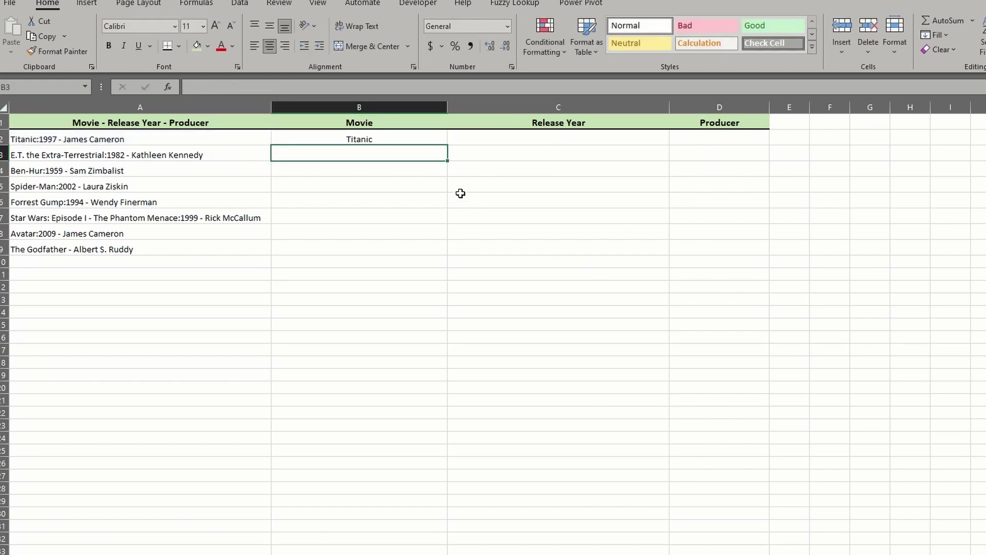
pyautogui.click(431, 139)
pyautogui.moveTo(447, 146); pyautogui.dragTo(437, 257)
pyautogui.click(924, 414)
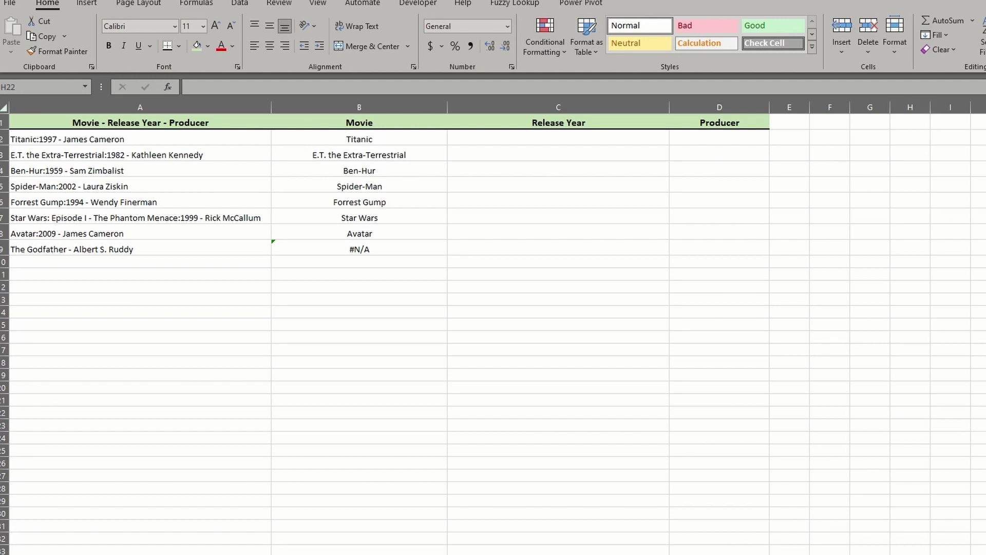
pyautogui.click(354, 248)
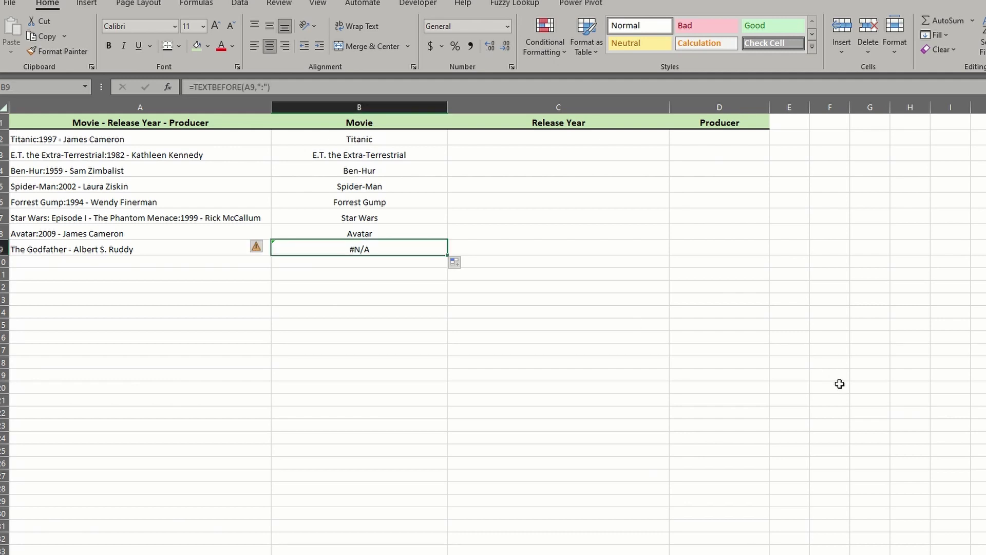
pyautogui.click(347, 220)
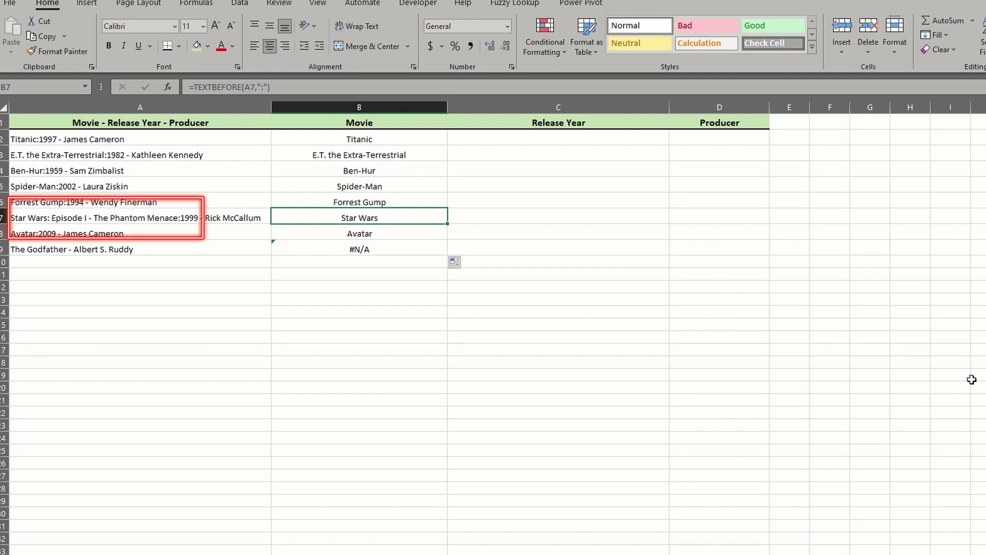
pyautogui.click(381, 139)
# Change B2 to =TEXTBEFORE(A2,":",2) and copy it down the Movie column
pyautogui.click(267, 87)
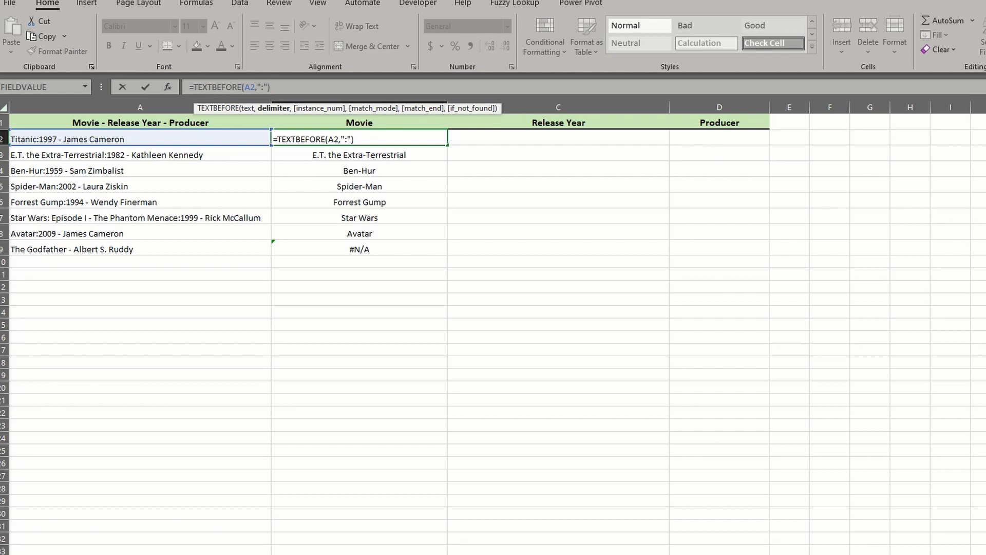
pyautogui.write(',')
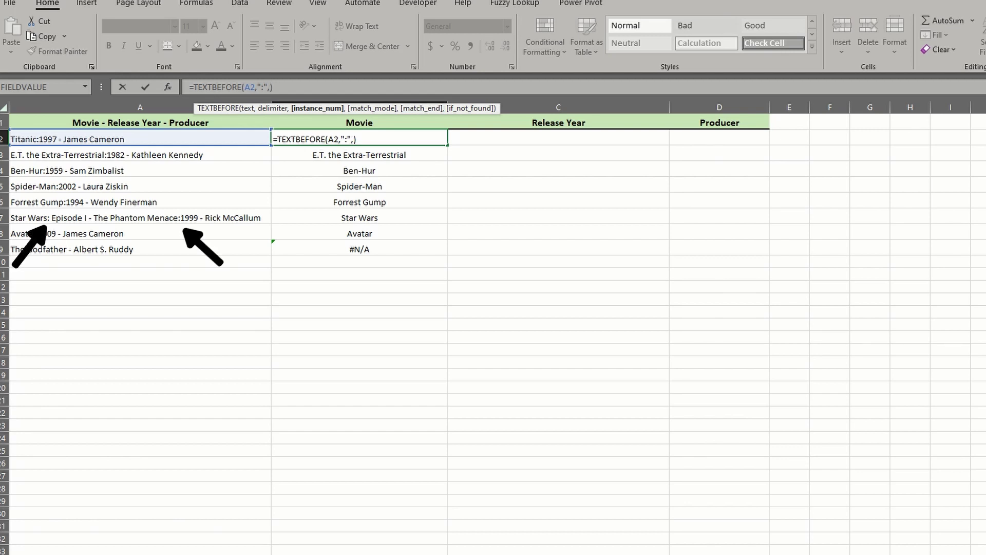
pyautogui.press('Return')
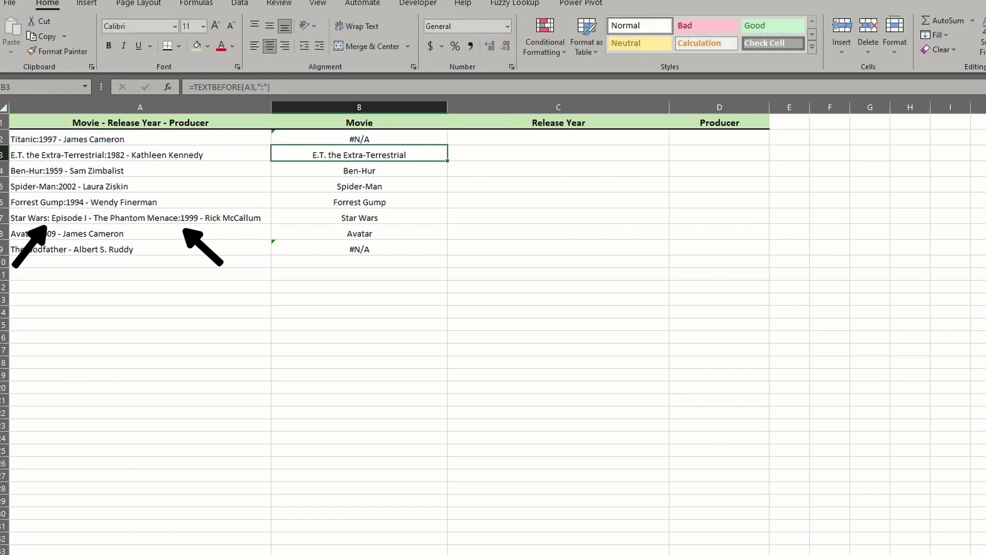
pyautogui.click(430, 139)
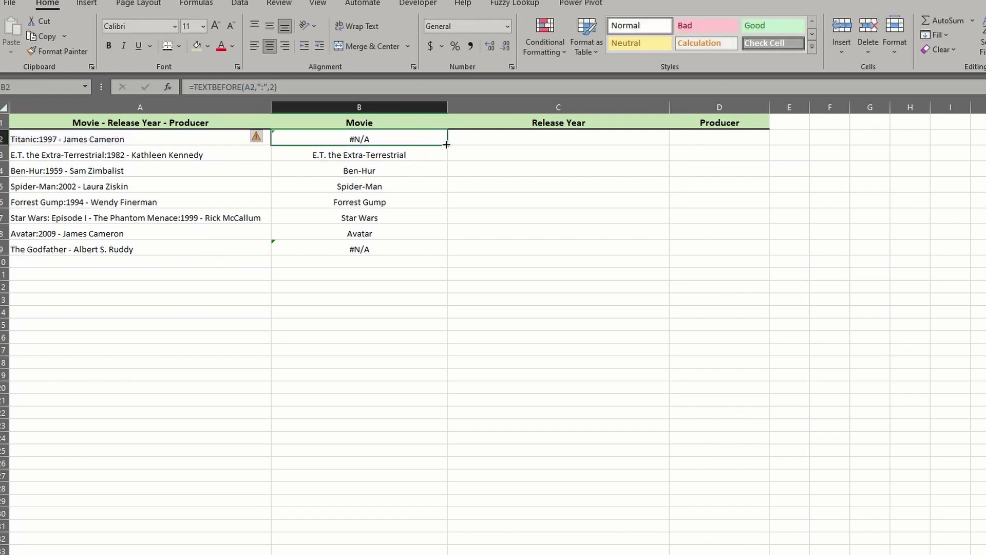
pyautogui.doubleClick(448, 144)
pyautogui.click(696, 241)
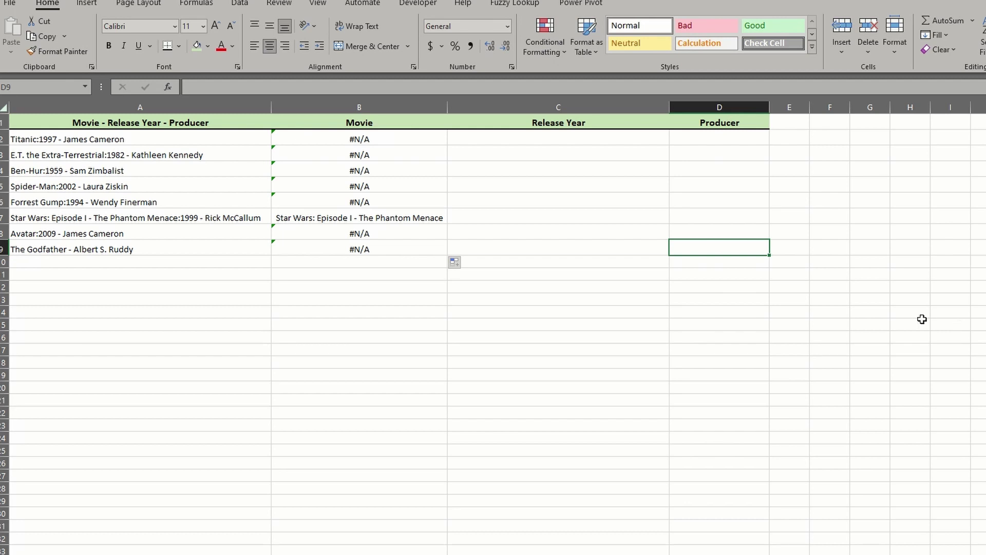
# Replace instance 2 with -1 in B2's TEXTBEFORE formula and refill it down to B9
pyautogui.click(339, 145)
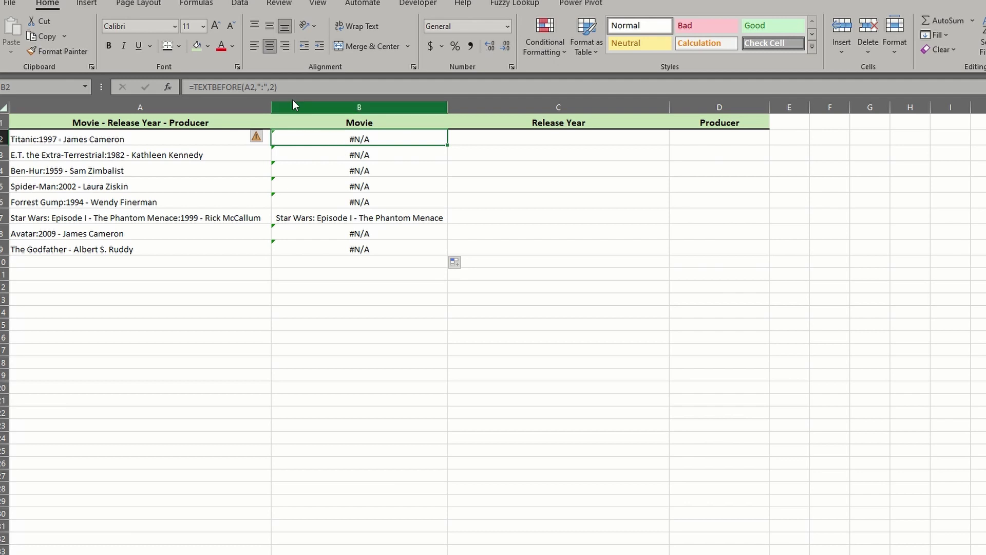
pyautogui.press('F2')
pyautogui.press('BackSpace')
pyautogui.write('-1')
pyautogui.press('Return')
pyautogui.click(420, 137)
pyautogui.doubleClick(447, 145)
pyautogui.click(808, 316)
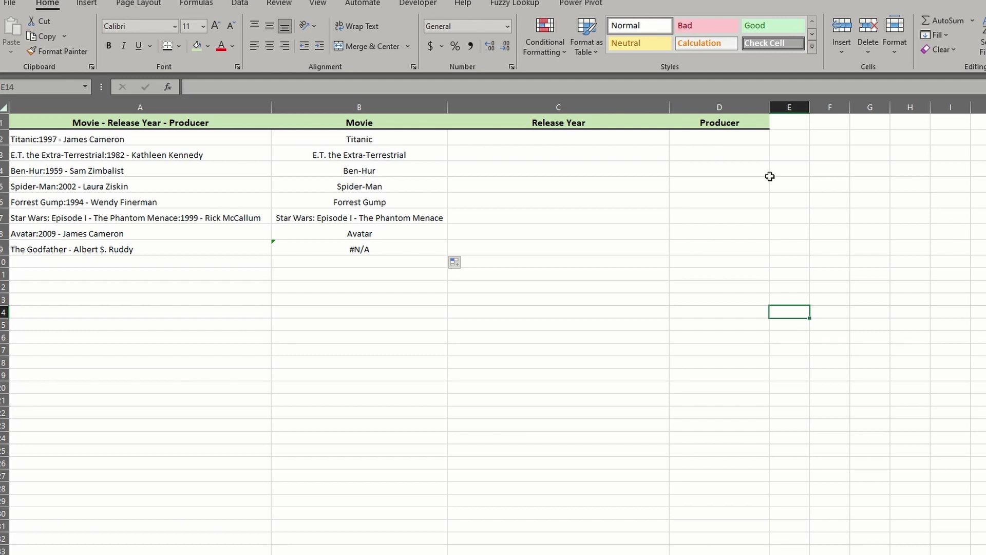
# Append three commas after -1 in B2's formula to reach the if_not_found argument
pyautogui.click(420, 134)
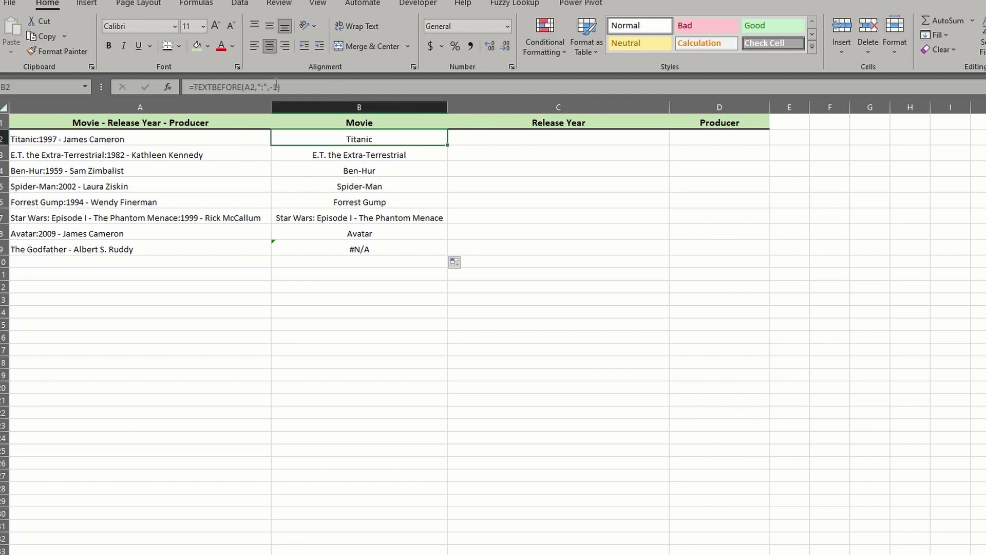
pyautogui.click(281, 87)
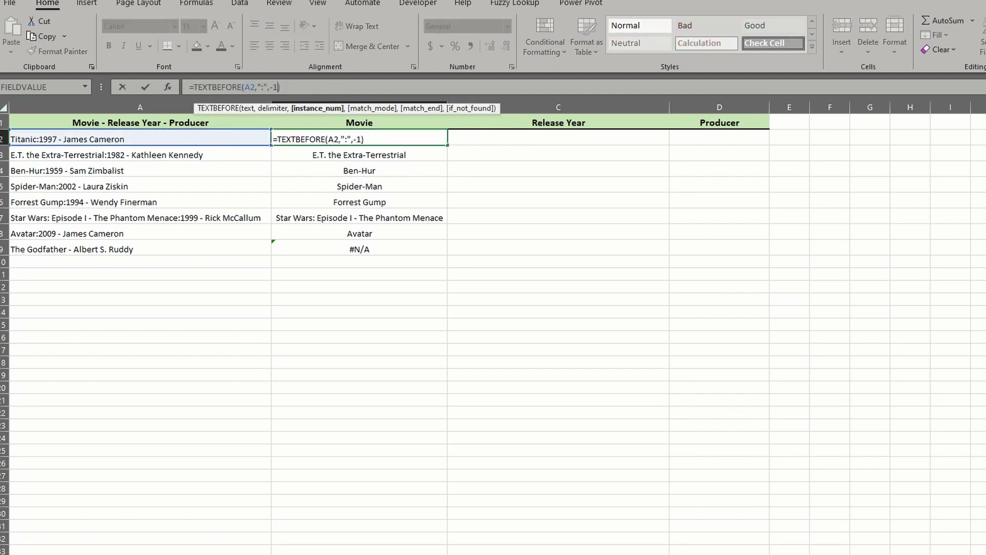
pyautogui.write(',')
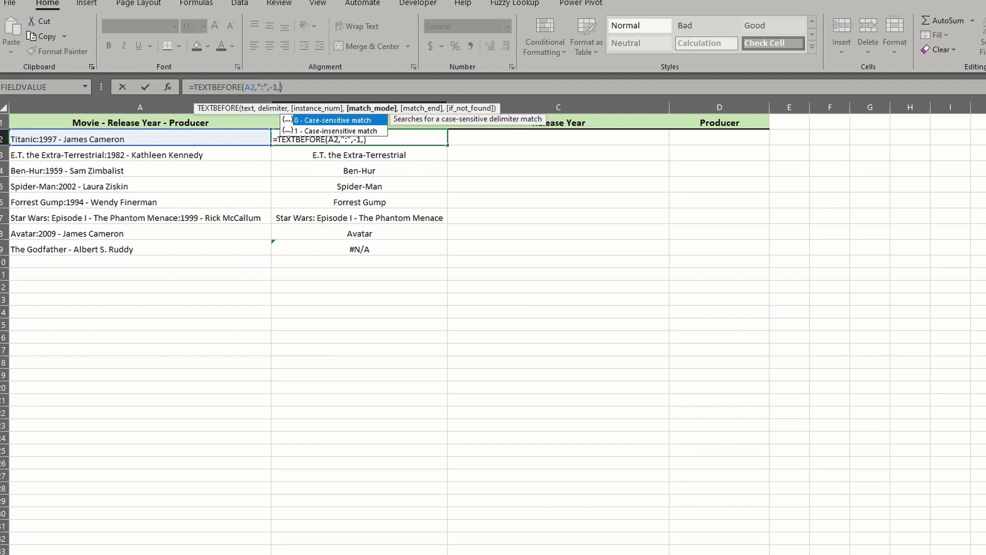
pyautogui.write(',')
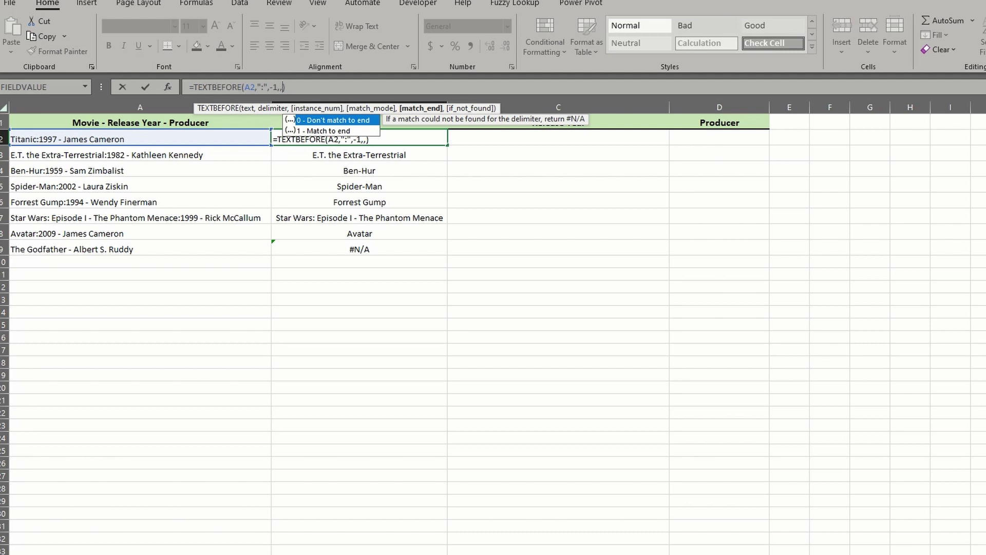
pyautogui.write(',')
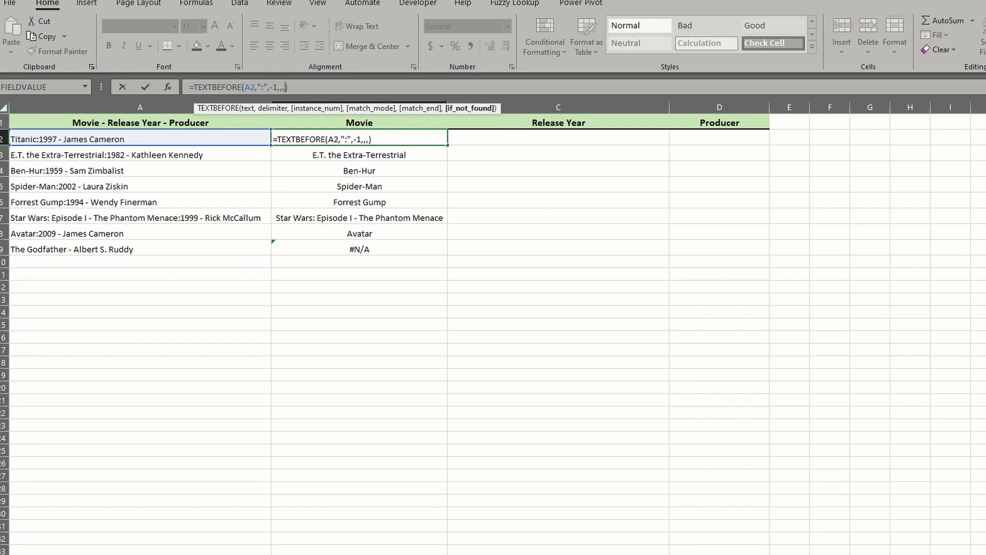
# Add TEXTBEFORE(A2,"-") as B2's if_not_found fallback and copy the formula down to B9
pyautogui.write('TEXTB')
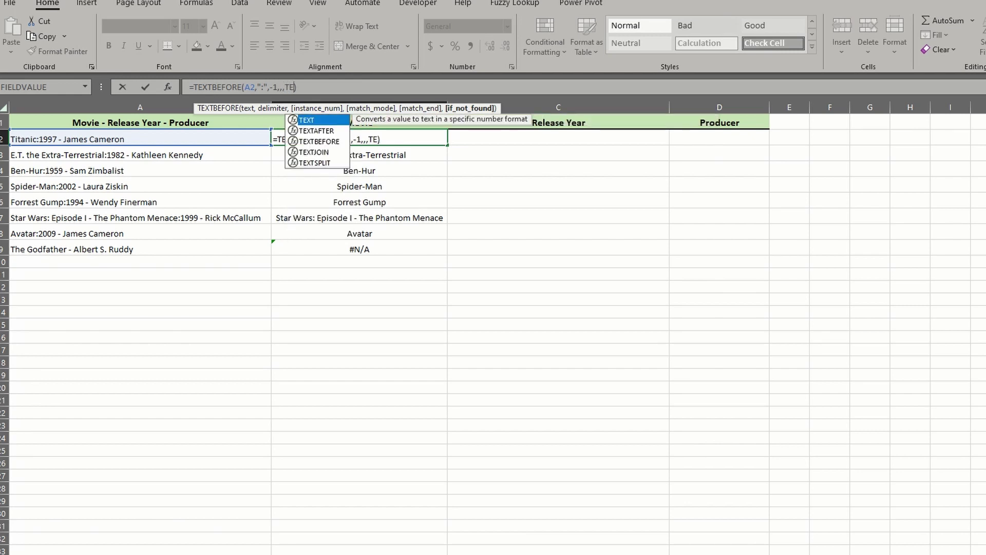
pyautogui.press('Tab')
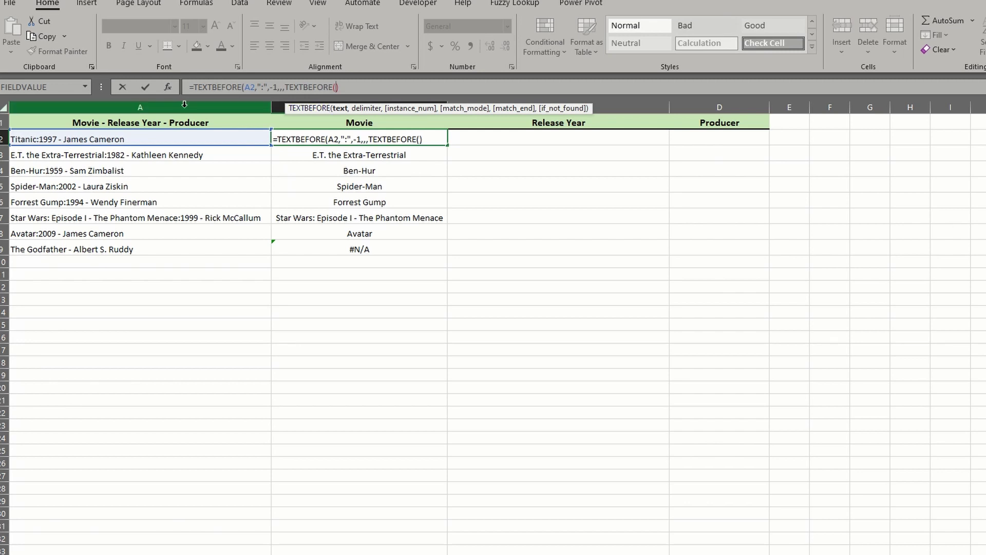
pyautogui.click(123, 137)
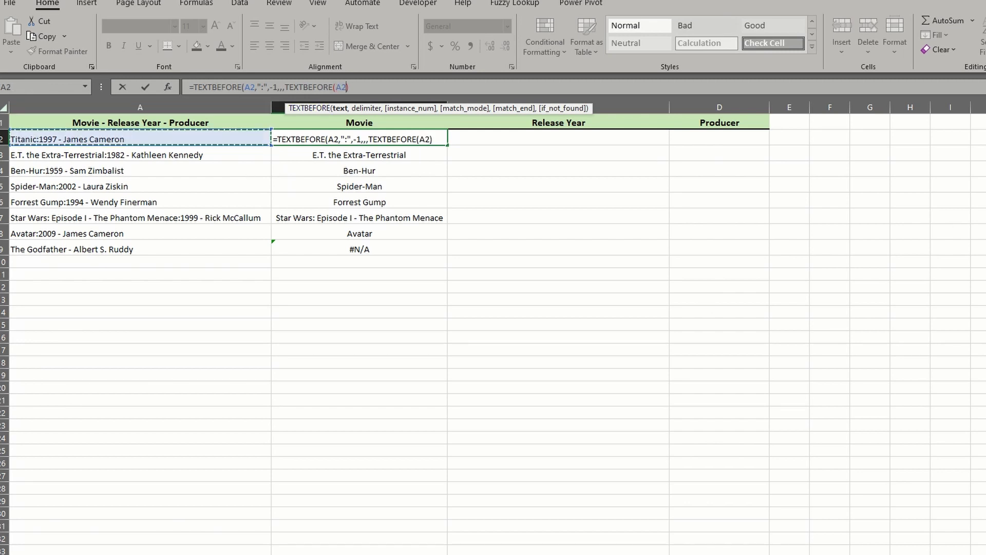
pyautogui.write(',')
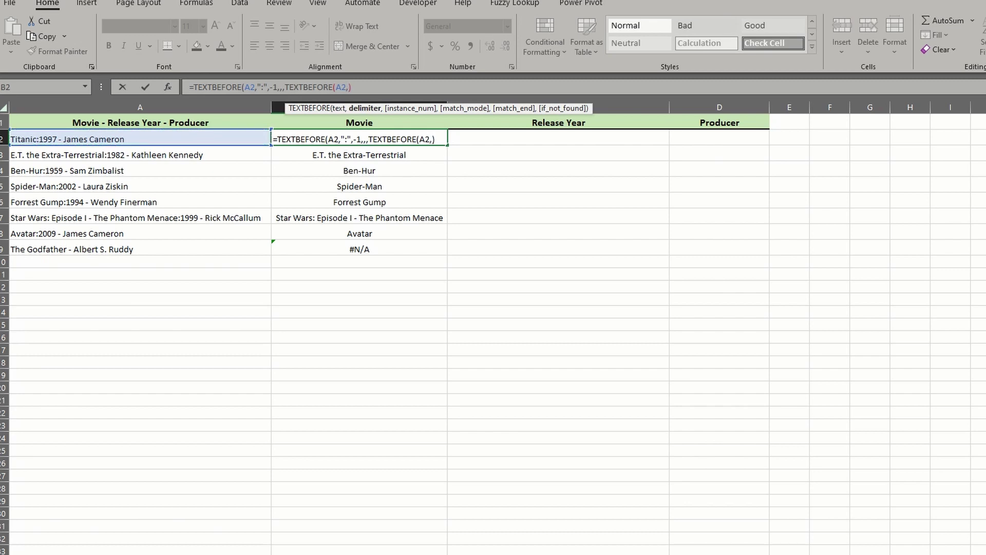
pyautogui.write('"-"))')
pyautogui.press('Return')
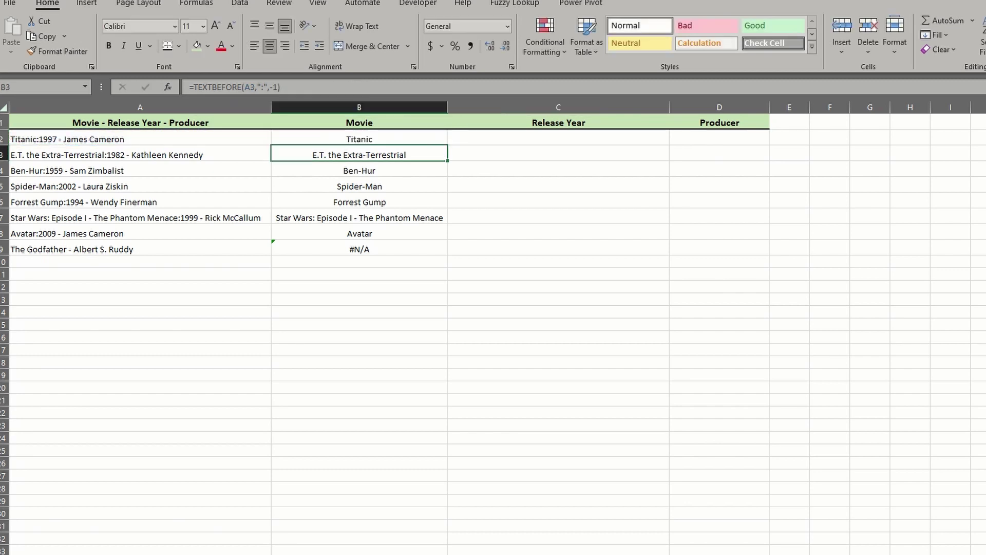
pyautogui.click(438, 137)
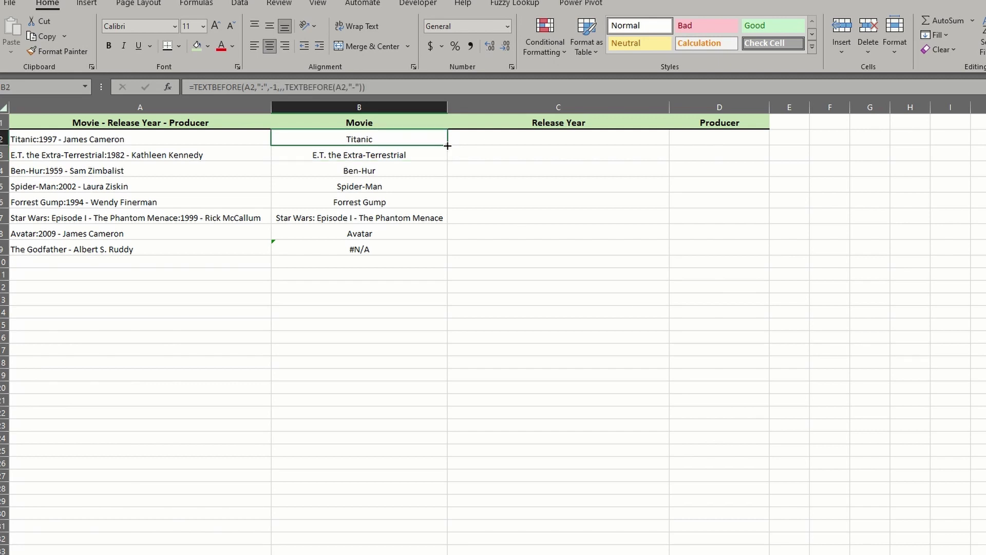
pyautogui.doubleClick(448, 145)
pyautogui.click(920, 325)
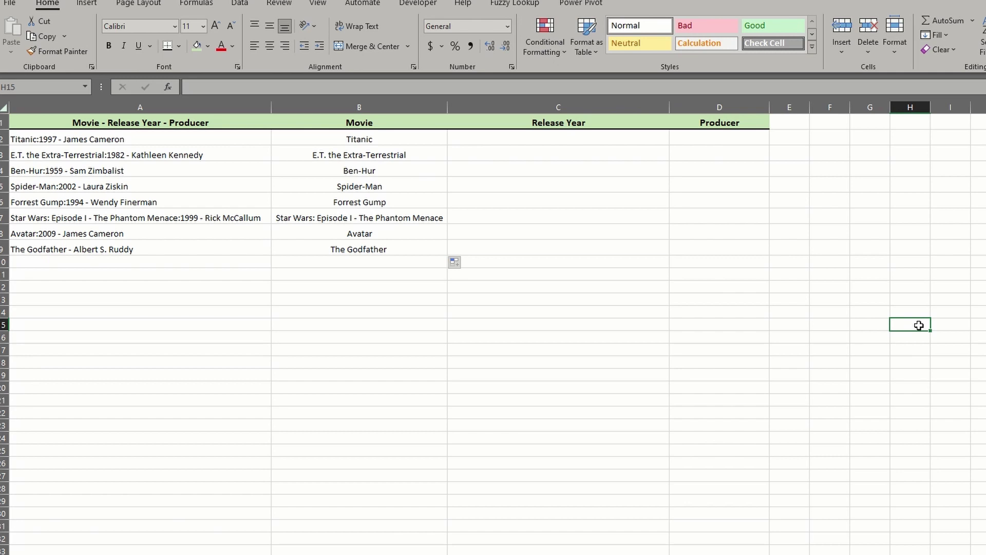
# Enter =TEXTAFTER(A2,":") in C2 to return the year and producer text
pyautogui.click(476, 142)
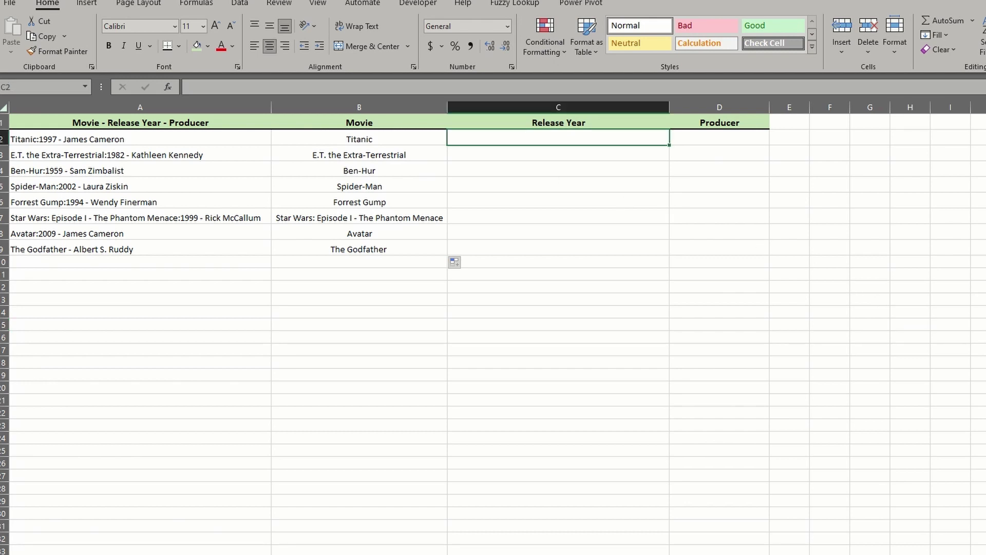
pyautogui.write('=')
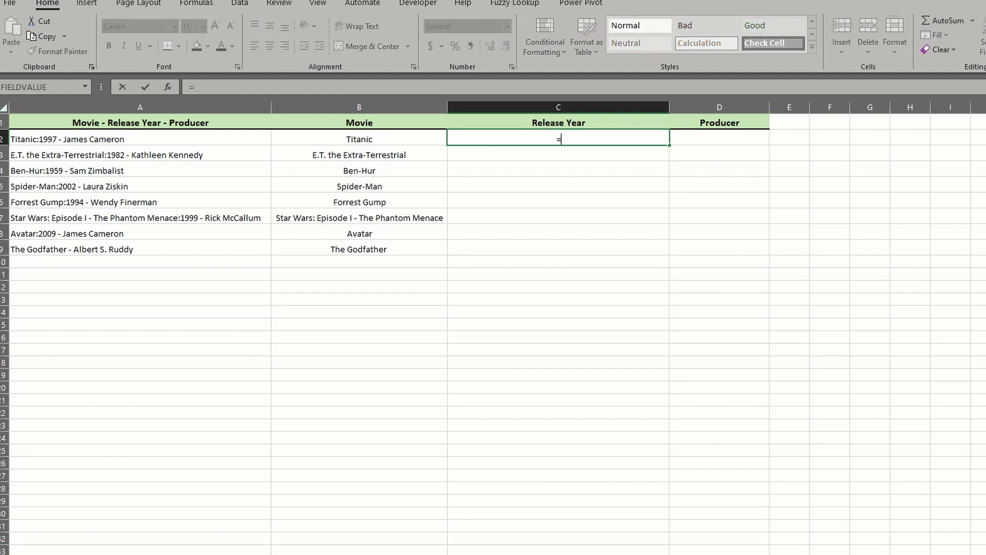
pyautogui.write('TEXTA')
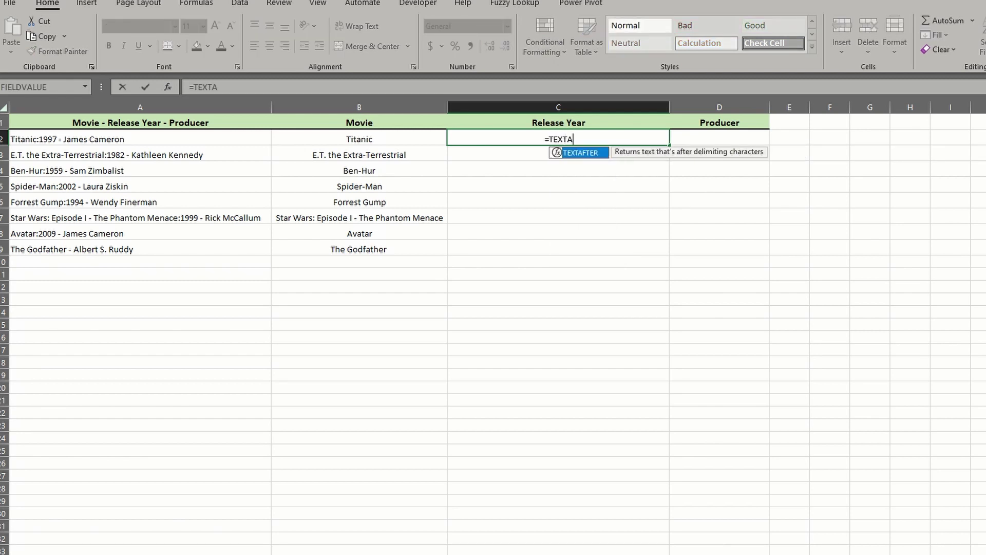
pyautogui.press('Tab')
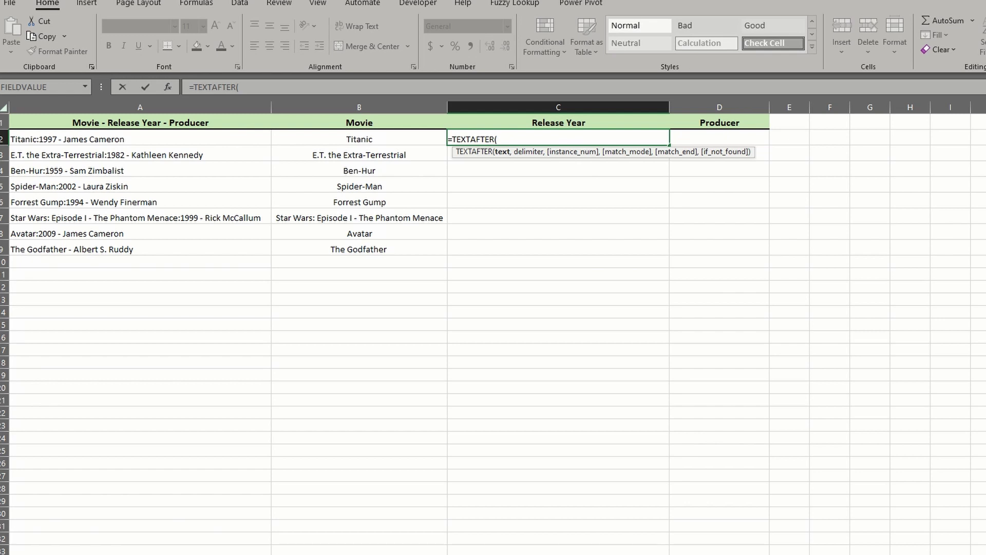
pyautogui.click(156, 136)
pyautogui.write(',":",')
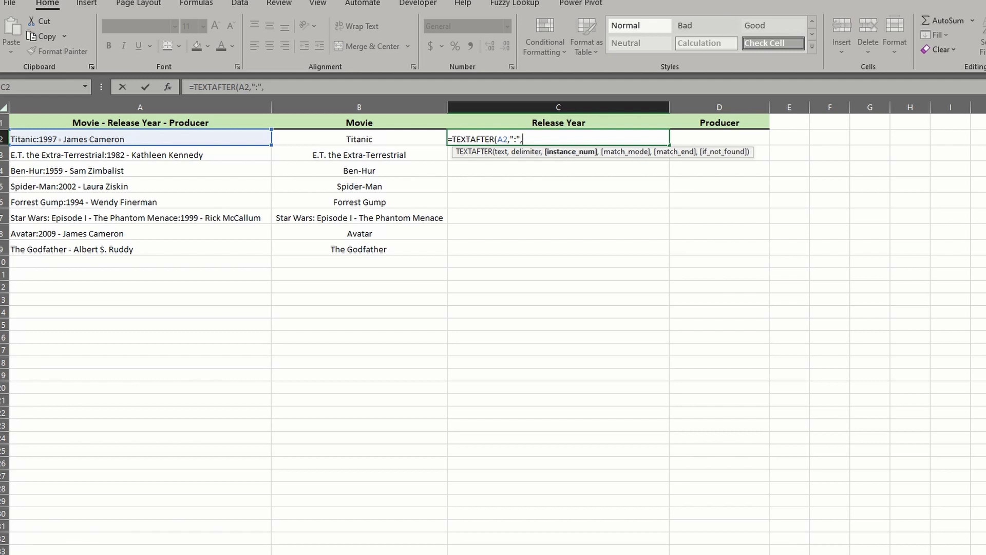
pyautogui.write(')')
pyautogui.press('Return')
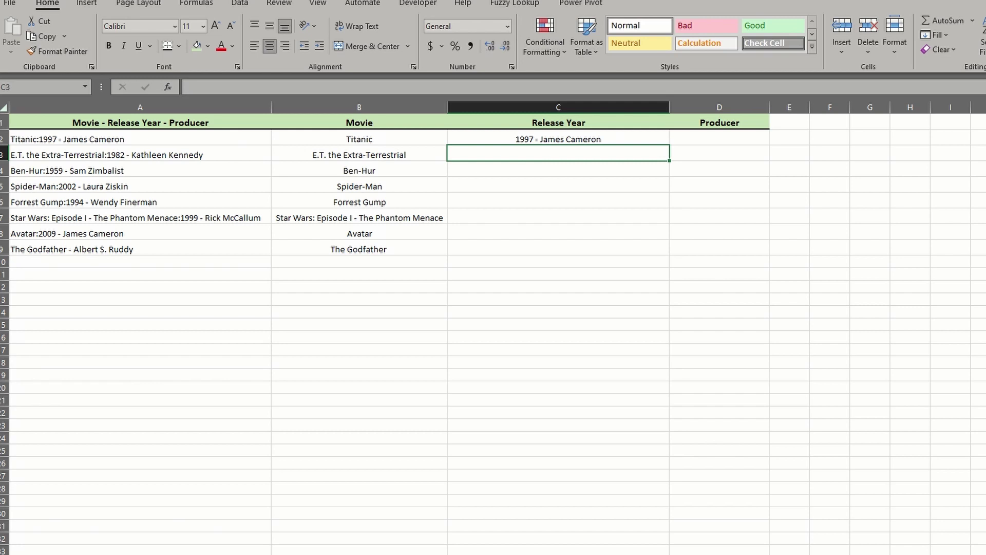
# Change C2 to =TEXTAFTER(TEXTBEFORE(A2,"-",-1),":",-1) so it returns just 1997
pyautogui.click(534, 138)
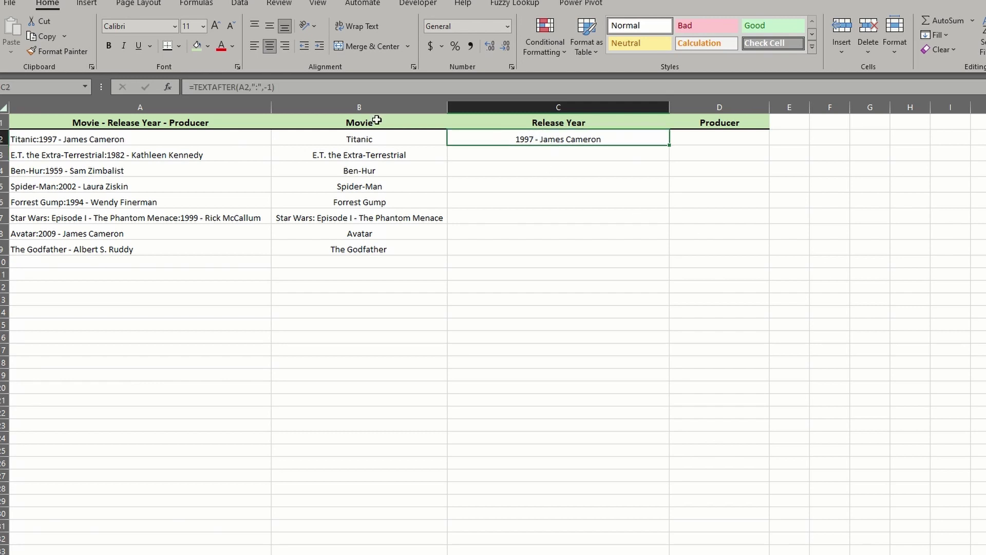
pyautogui.click(240, 87)
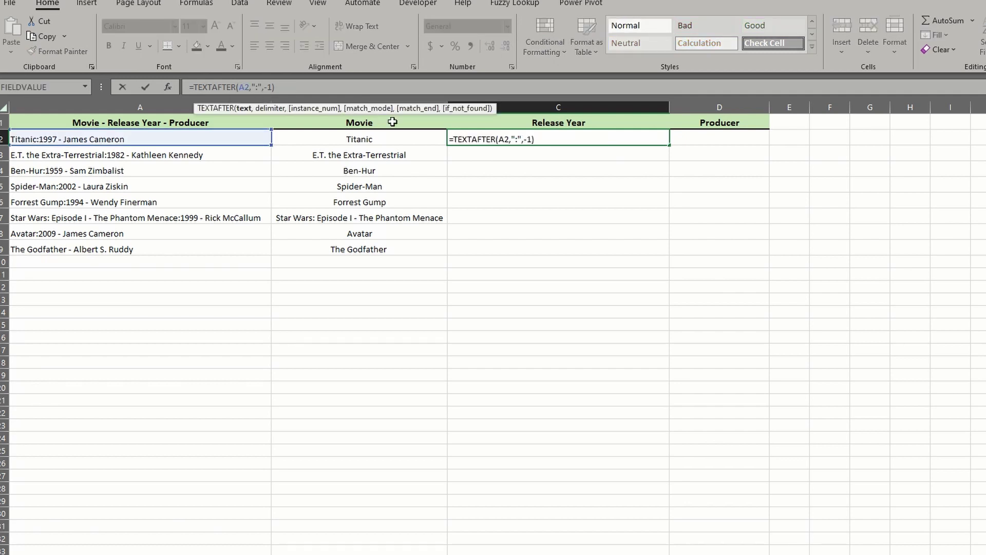
pyautogui.write('TEXTBEFORE(')
pyautogui.click(300, 87)
pyautogui.write(',"-",-1)')
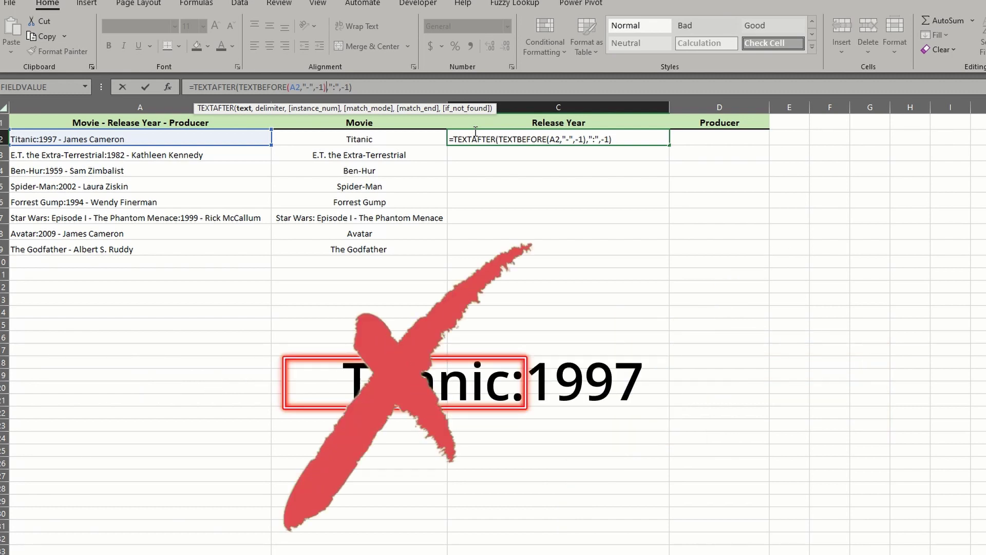
pyautogui.press('Return')
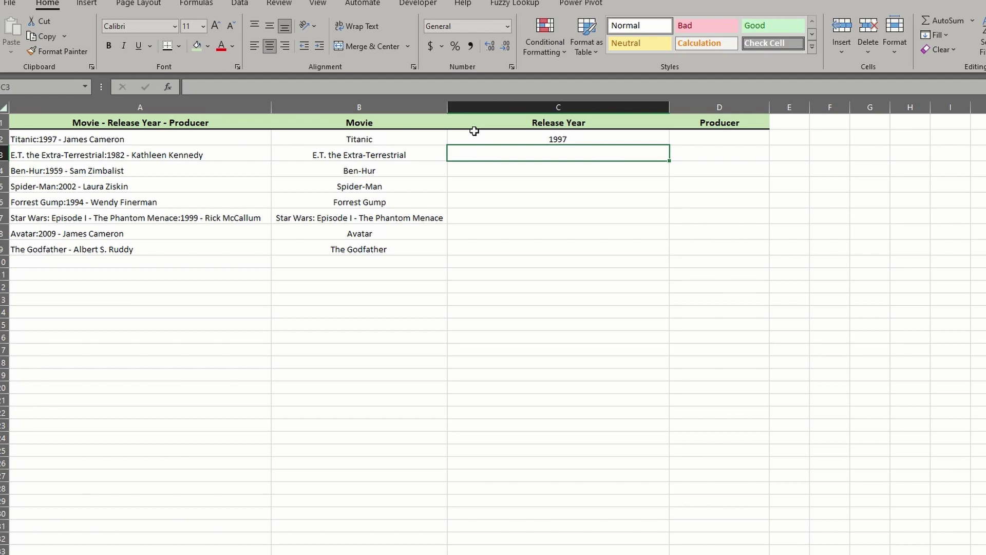
# Copy C2's year formula down through C9
pyautogui.click(624, 138)
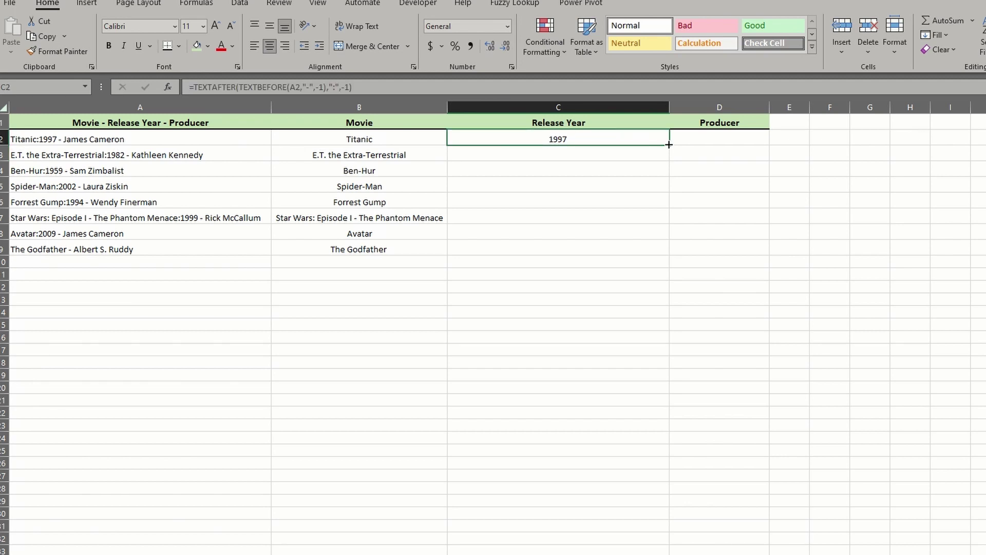
pyautogui.doubleClick(669, 144)
pyautogui.click(798, 269)
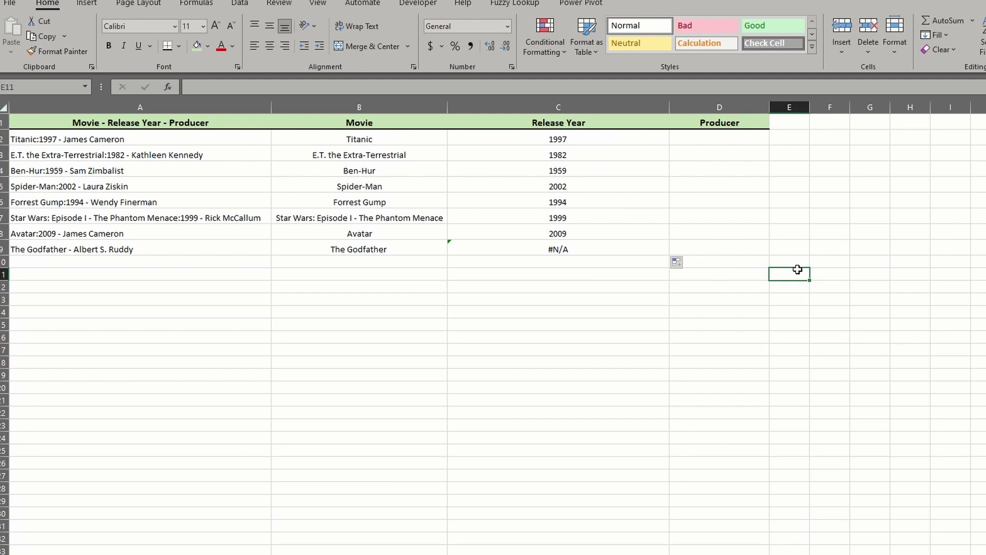
# Add ,,,"" as an empty-text fallback to C2's formula and refill C2:C9
pyautogui.click(572, 139)
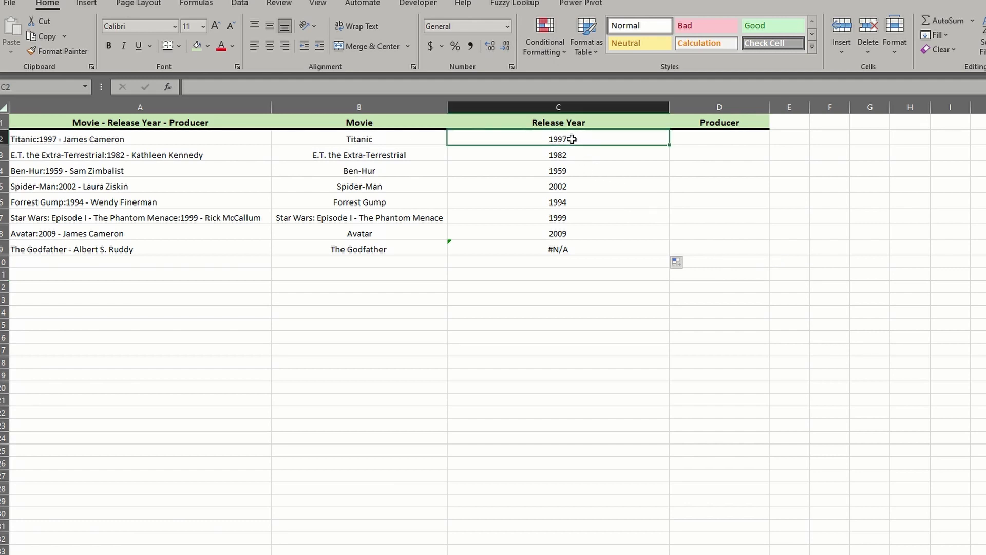
pyautogui.click(350, 88)
pyautogui.write(',,')
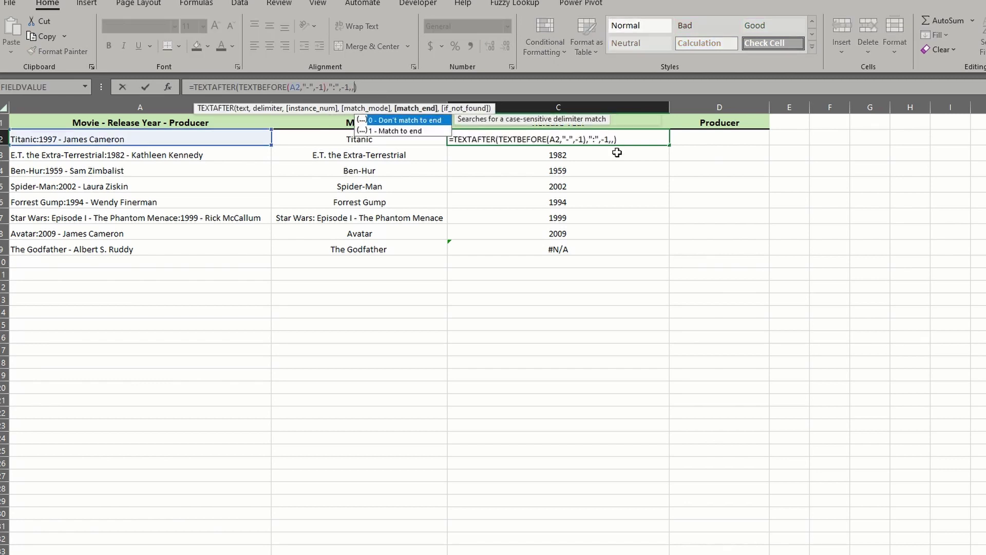
pyautogui.write(',""')
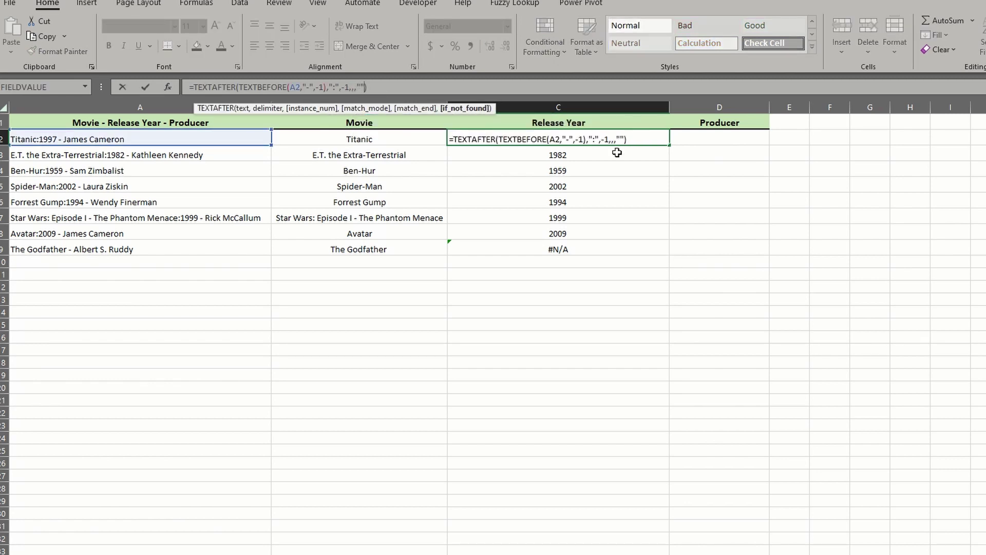
pyautogui.press('Return')
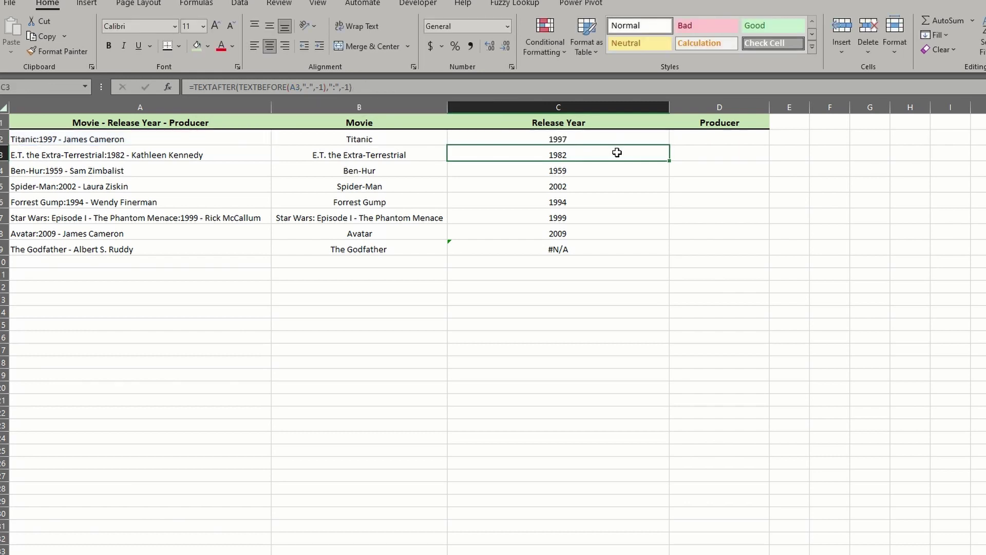
pyautogui.click(615, 141)
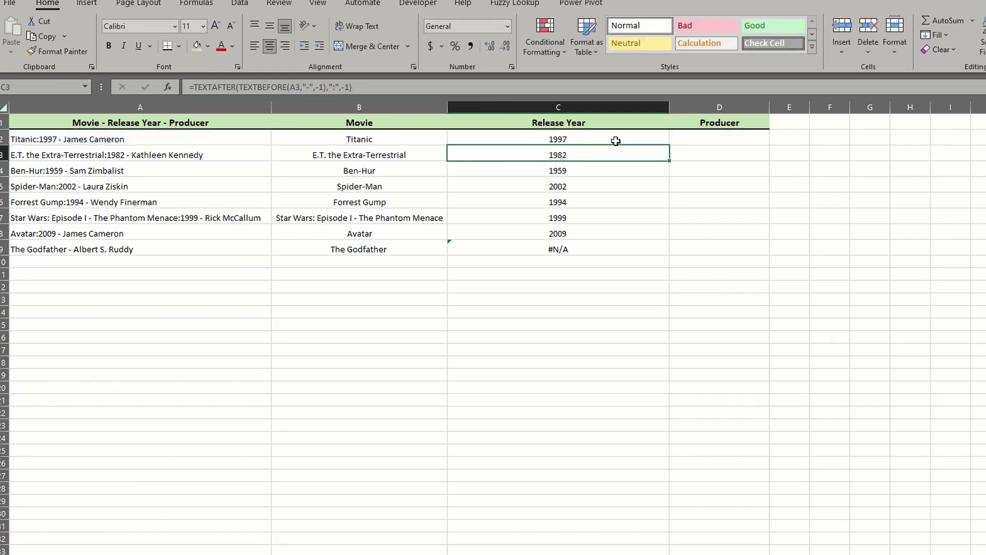
pyautogui.doubleClick(669, 145)
pyautogui.click(750, 203)
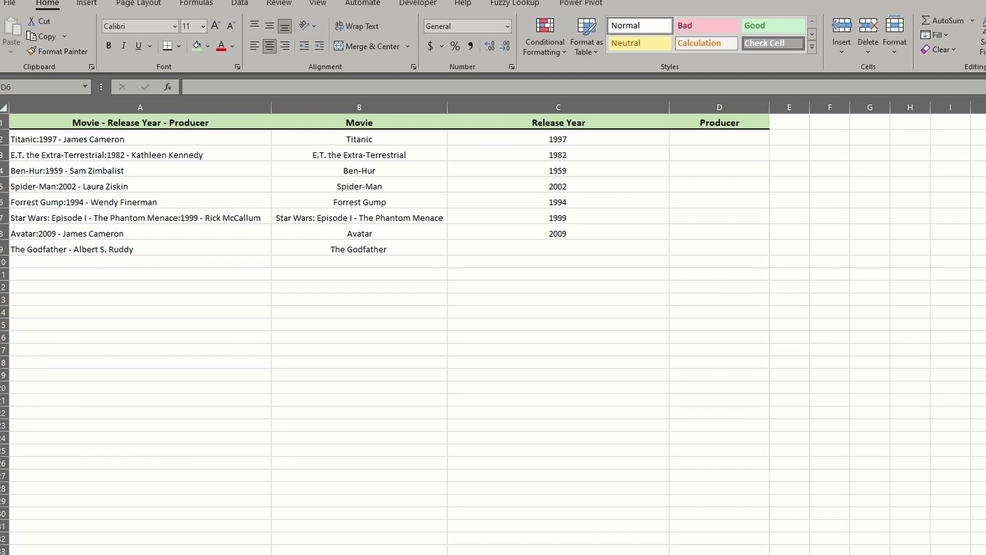
# Enter =TEXTAFTER(A2,"-",-1) in D2 to show Titanic's producer
pyautogui.click(727, 137)
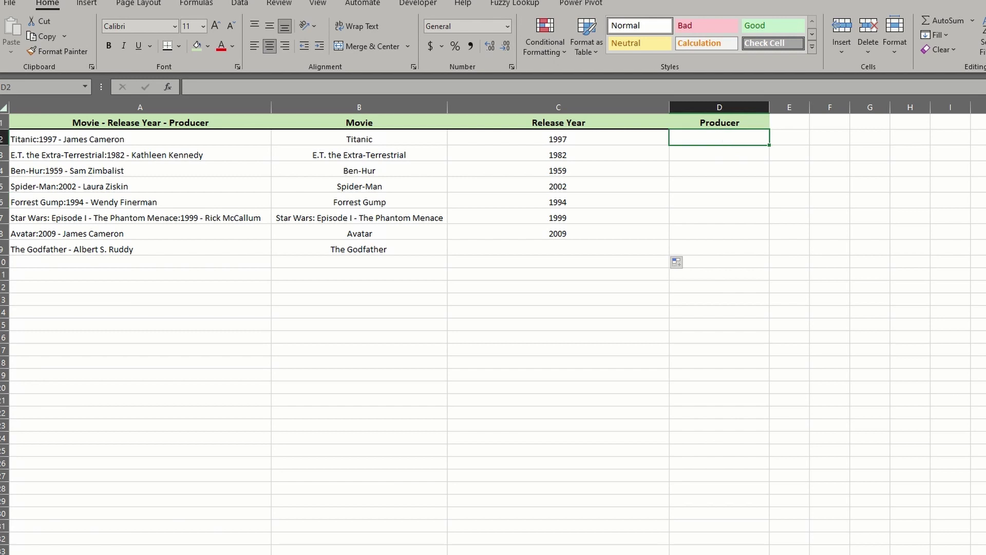
pyautogui.write('=TEXTAFTER(')
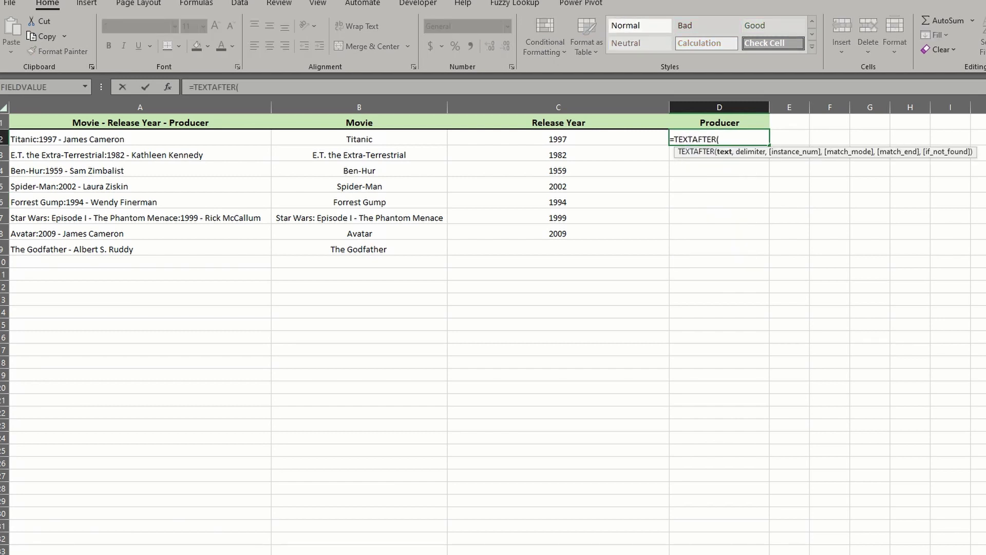
pyautogui.click(205, 141)
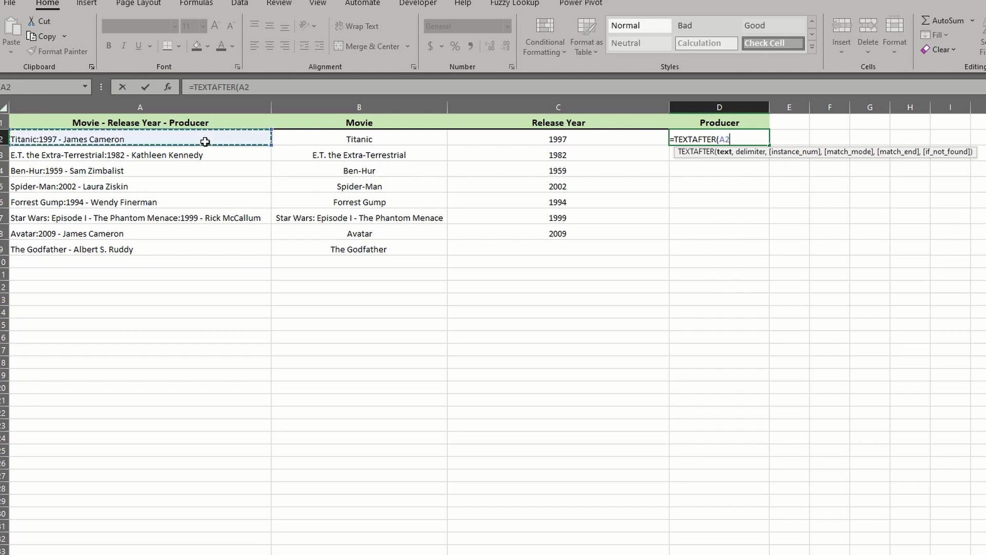
pyautogui.write(',"-",')
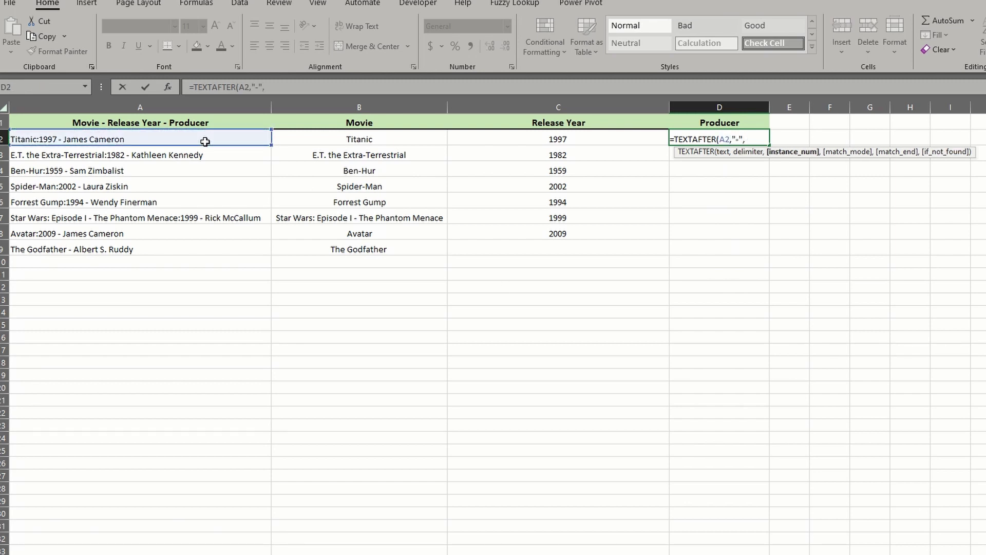
pyautogui.write('-1)')
pyautogui.press('Return')
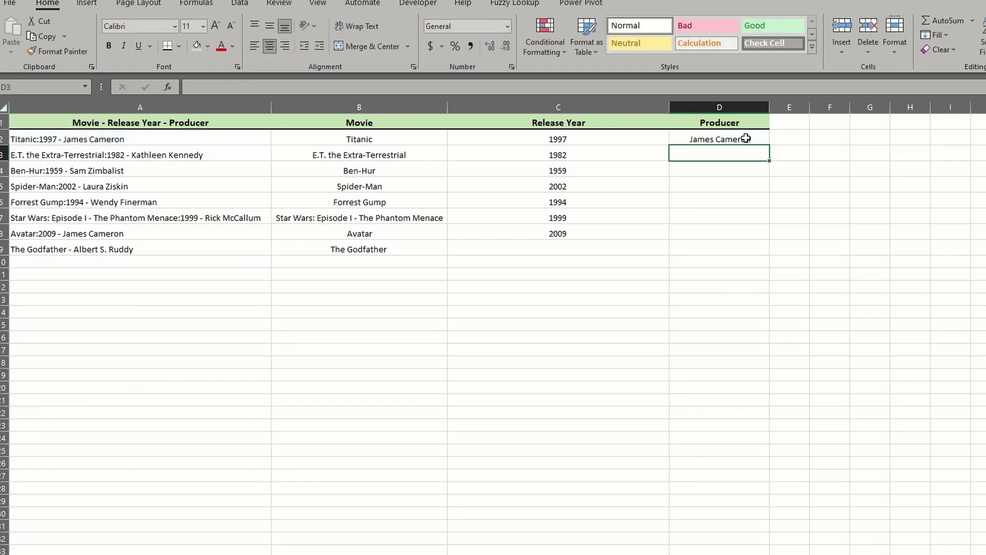